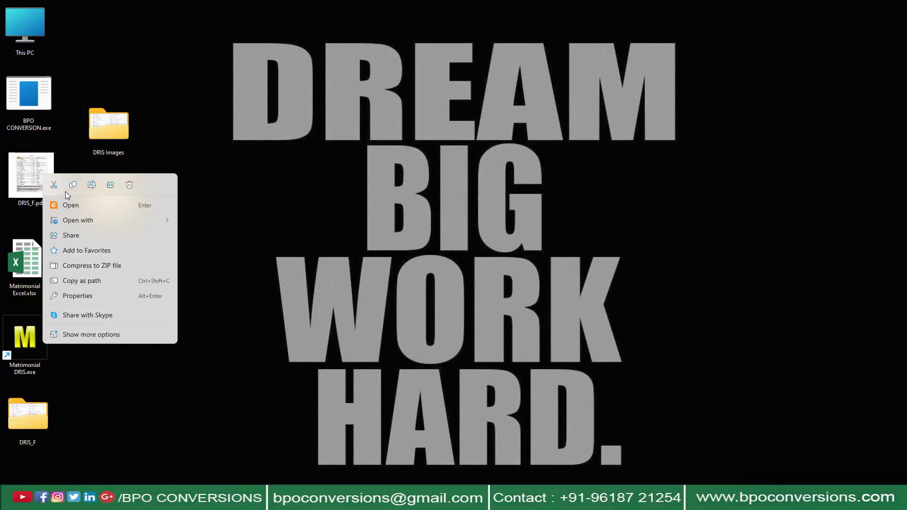
# Step: View the forms in DRIS_F.pdf, then close it
pyautogui.click(69, 204)
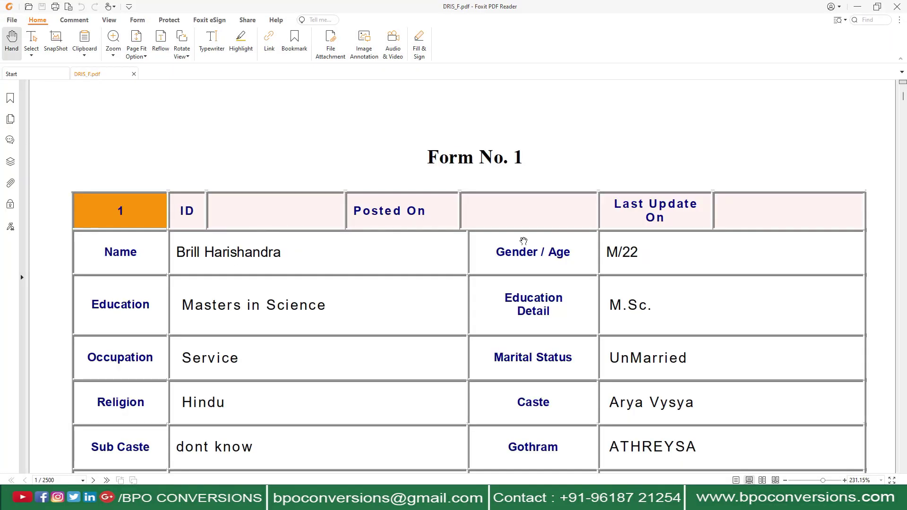
pyautogui.moveTo(903, 96)
pyautogui.mouseDown()
pyautogui.moveTo(906, 272)
pyautogui.moveTo(902, 96)
pyautogui.mouseUp()
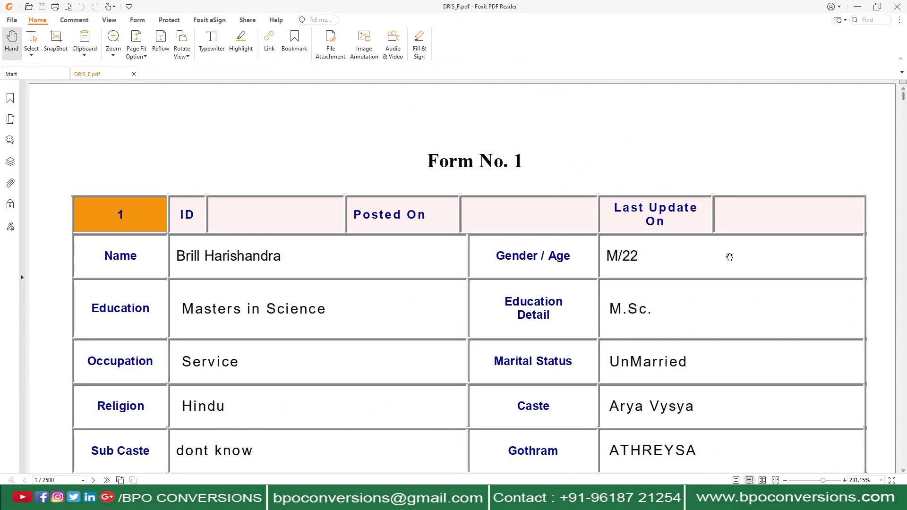
pyautogui.click(898, 8)
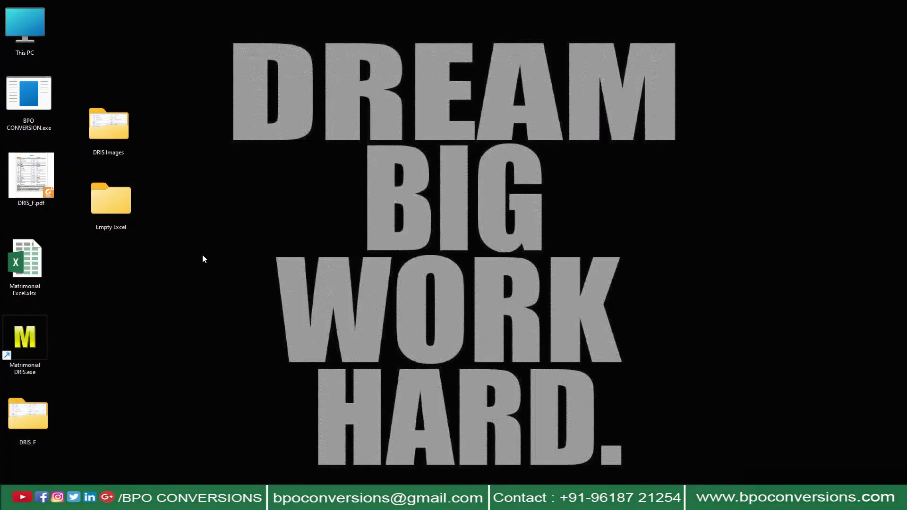
# Step: Open the Matrimonial Excel workbook to look over its data, then close it
pyautogui.rightClick(27, 255)
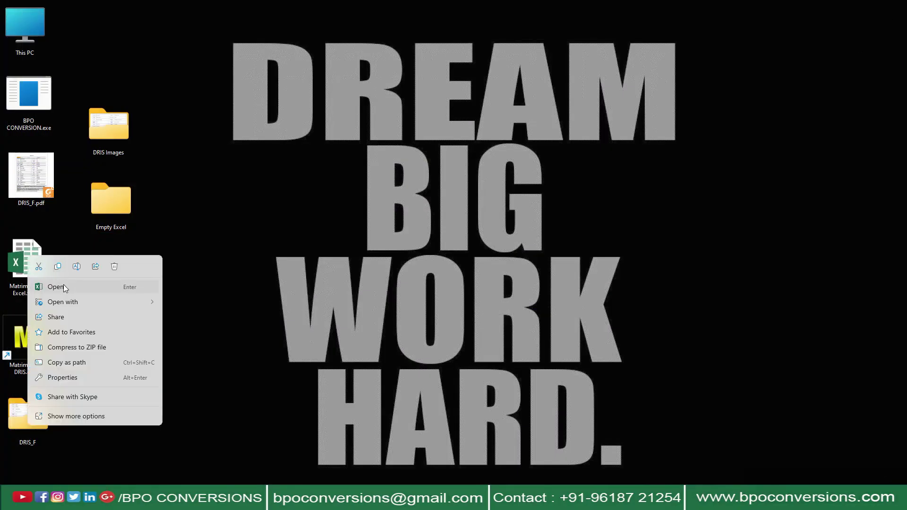
pyautogui.click(55, 286)
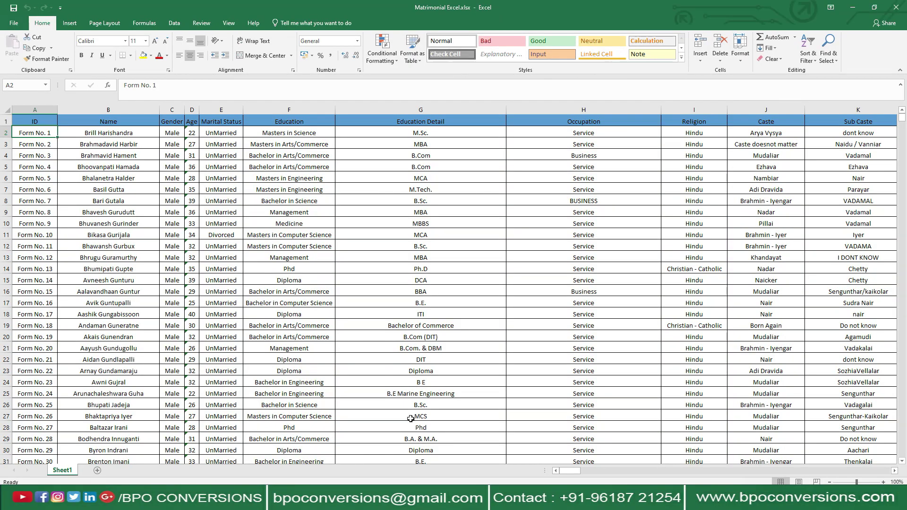
pyautogui.moveTo(565, 468)
pyautogui.mouseDown()
pyautogui.moveTo(756, 472)
pyautogui.moveTo(877, 445)
pyautogui.moveTo(846, 461)
pyautogui.moveTo(557, 470)
pyautogui.mouseUp()
pyautogui.moveTo(904, 118)
pyautogui.mouseDown()
pyautogui.moveTo(903, 272)
pyautogui.moveTo(903, 116)
pyautogui.mouseUp()
pyautogui.click(896, 7)
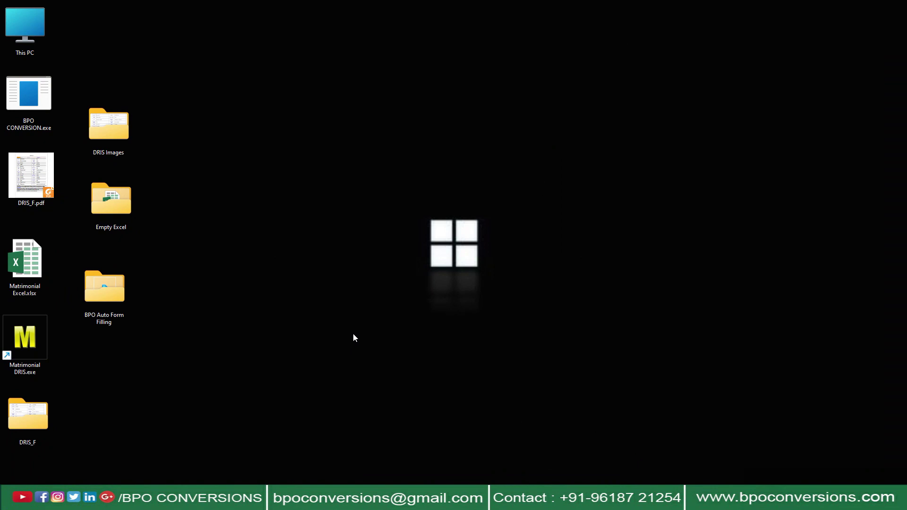
# Step: Launch Notepad.exe from the BPO Auto Form Filling folder and move the filler window to the right
pyautogui.rightClick(108, 293)
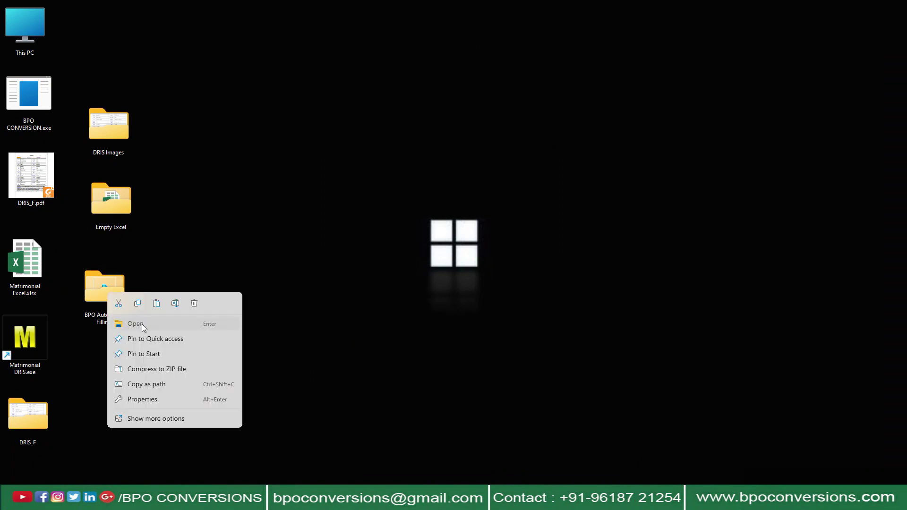
pyautogui.click(142, 324)
pyautogui.click(156, 150)
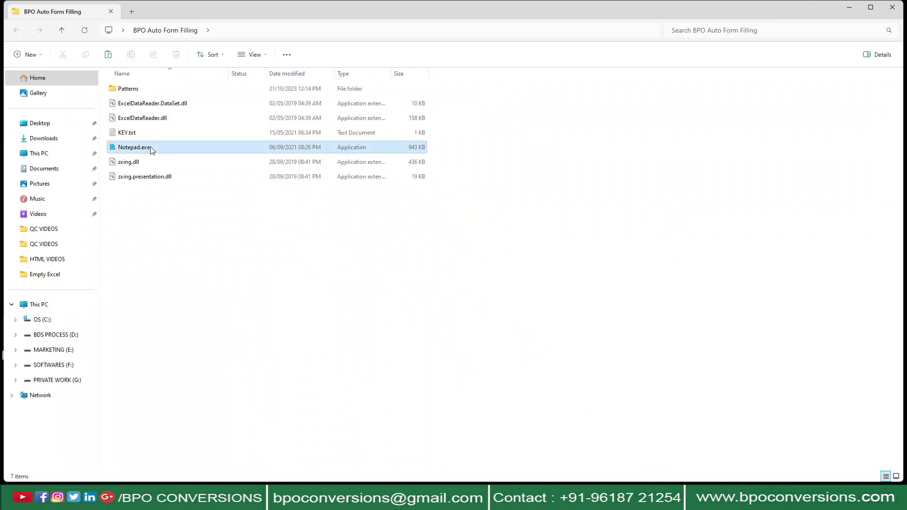
pyautogui.rightClick(155, 150)
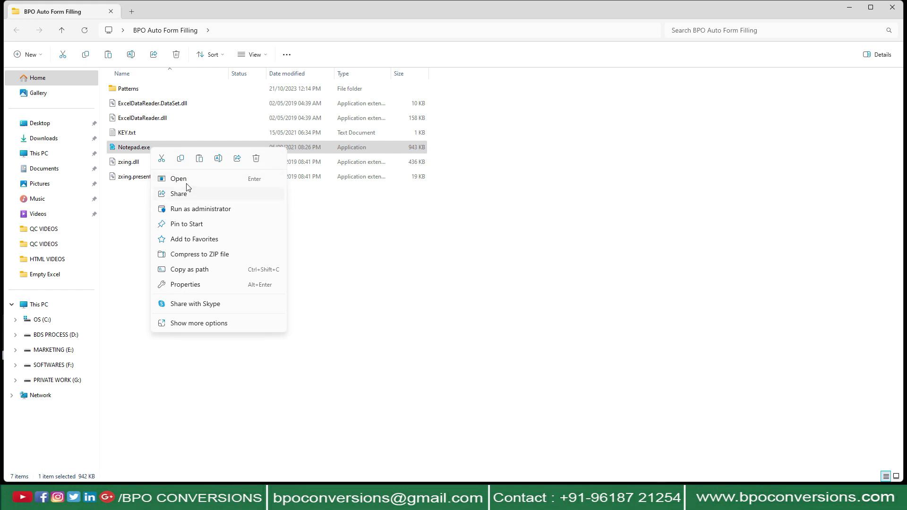
pyautogui.click(189, 182)
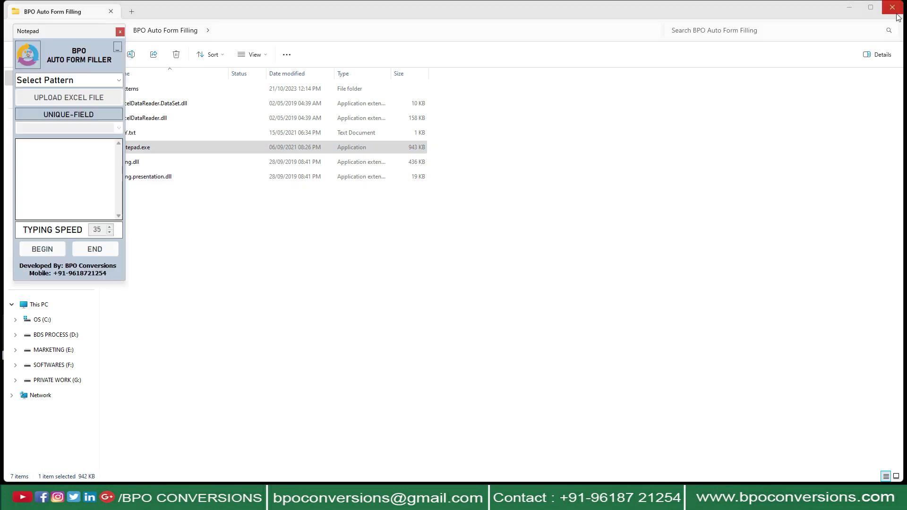
pyautogui.click(302, 68)
pyautogui.click(891, 8)
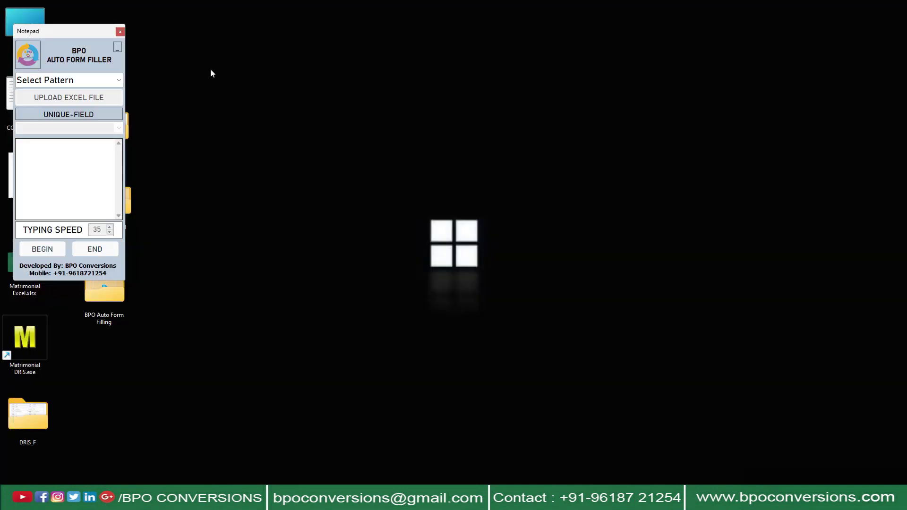
pyautogui.moveTo(65, 38); pyautogui.dragTo(754, 109)
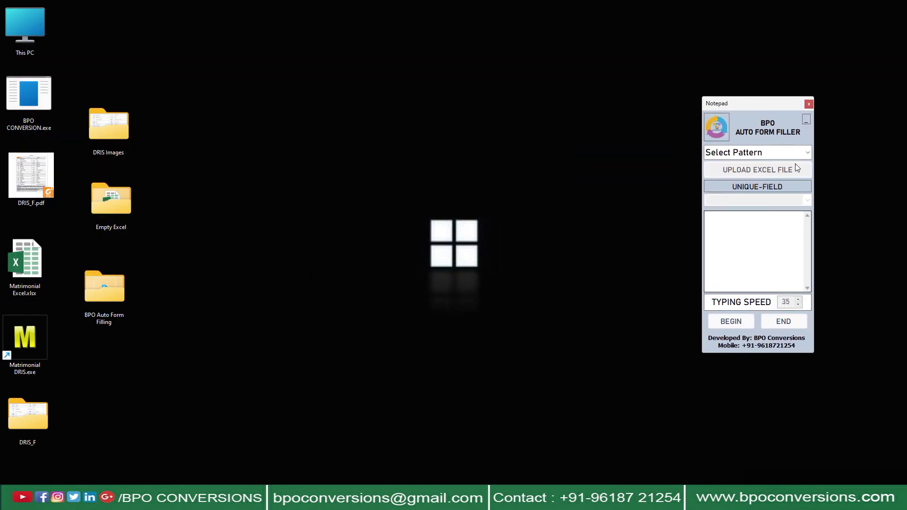
# Step: Load Matrimonial Excel.xlsx with the MATRIMONIAL pattern and begin auto-filling from Form No. 1
pyautogui.click(807, 152)
pyautogui.click(755, 163)
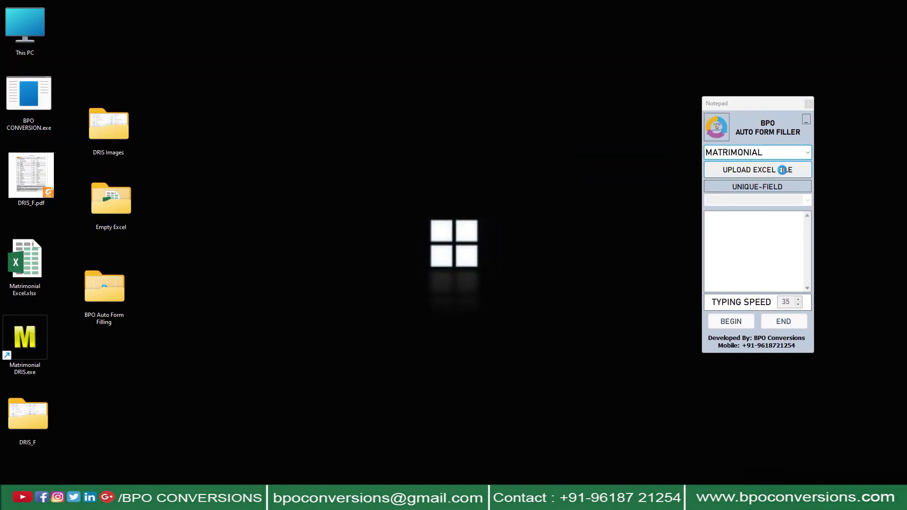
pyautogui.click(783, 170)
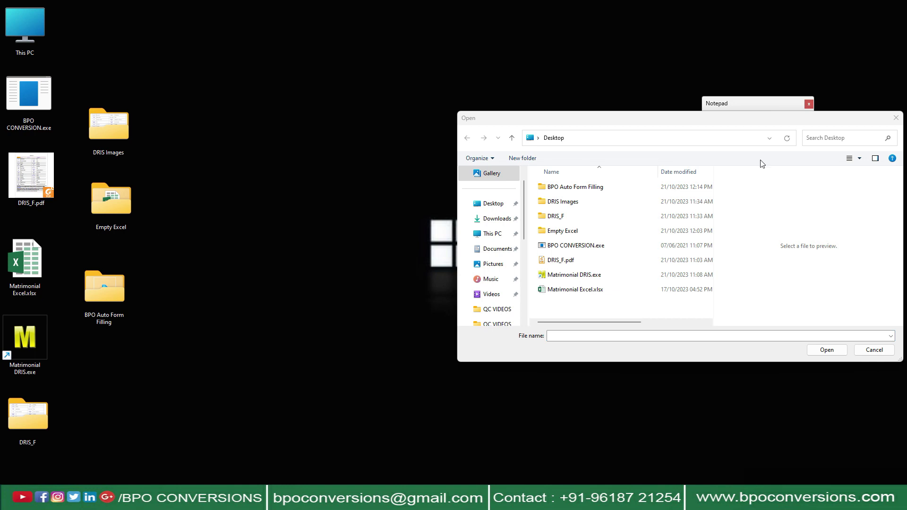
pyautogui.click(628, 291)
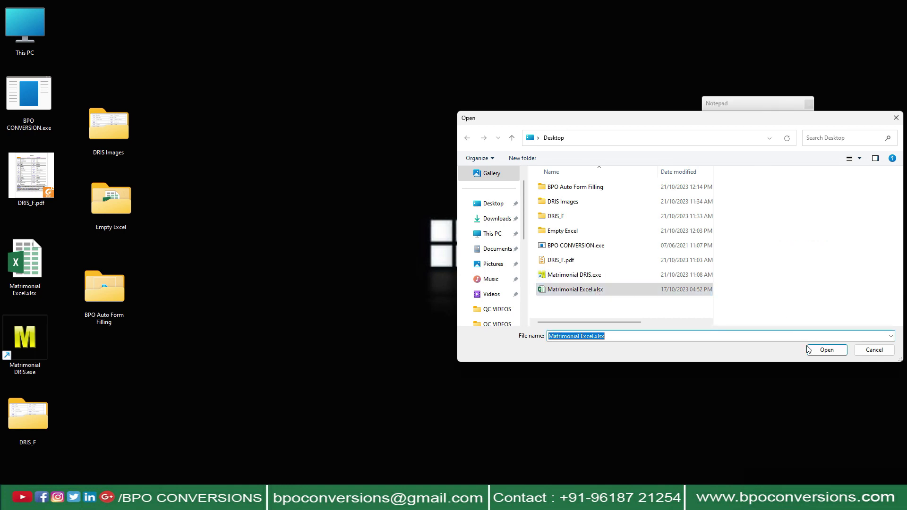
pyautogui.click(820, 349)
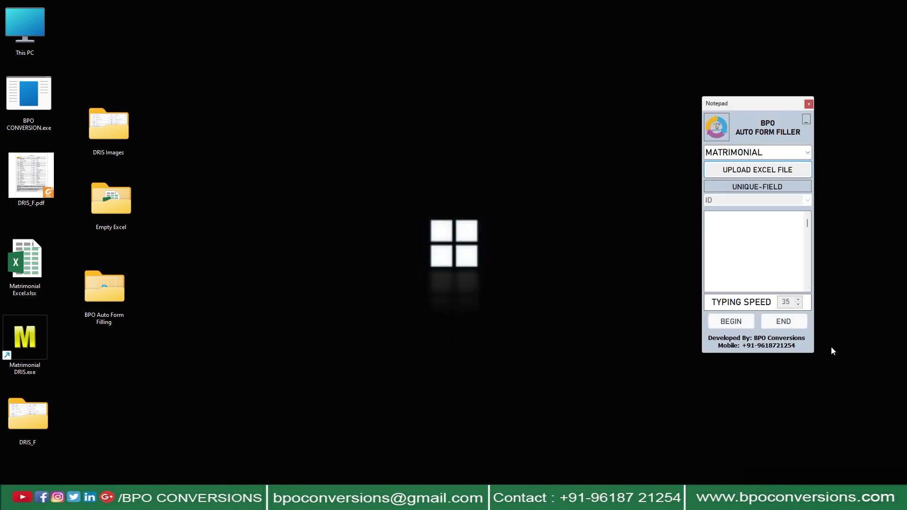
pyautogui.click(750, 218)
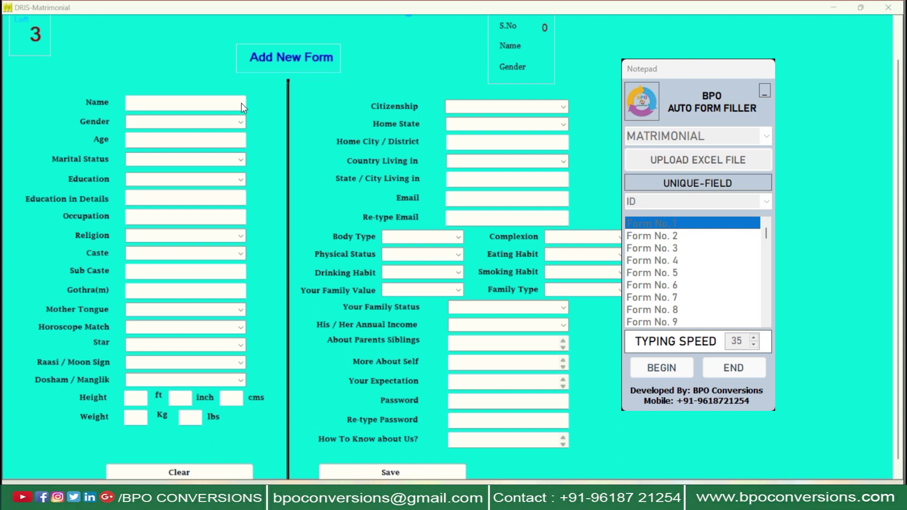
pyautogui.click(421, 127)
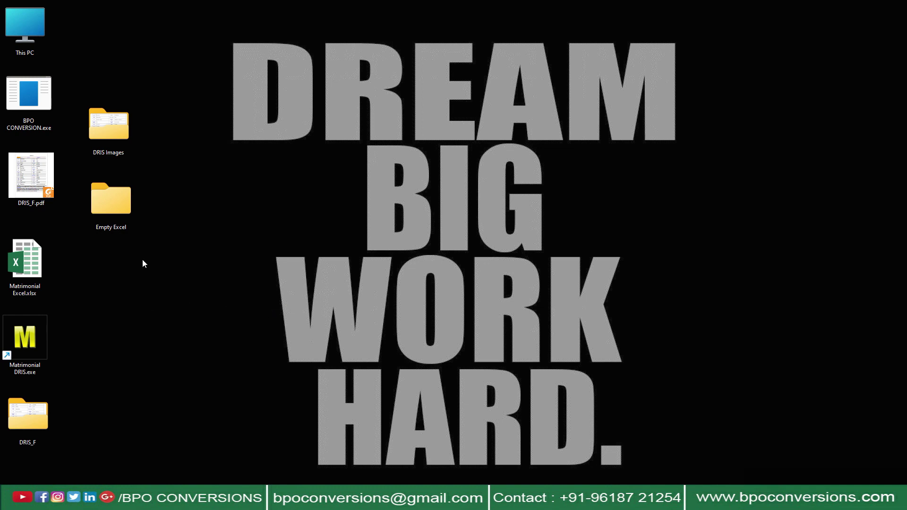
# Step: Confirm the Empty Excel folder has no files, then launch BPO CONVERSION.exe
pyautogui.rightClick(121, 198)
pyautogui.click(151, 228)
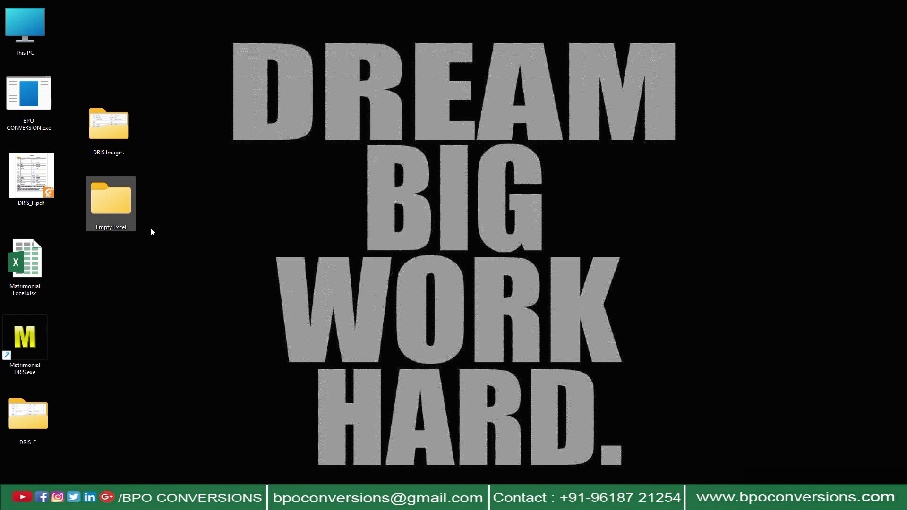
pyautogui.moveTo(272, 131); pyautogui.dragTo(670, 306)
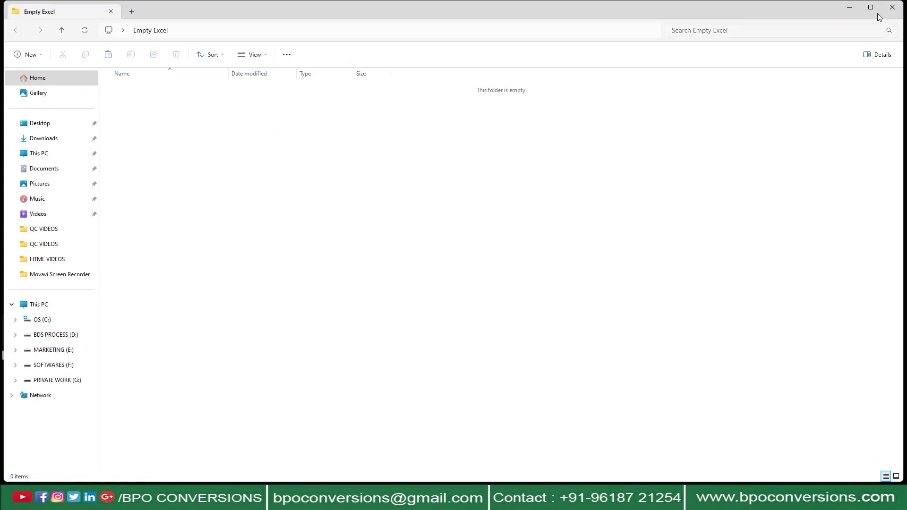
pyautogui.click(891, 7)
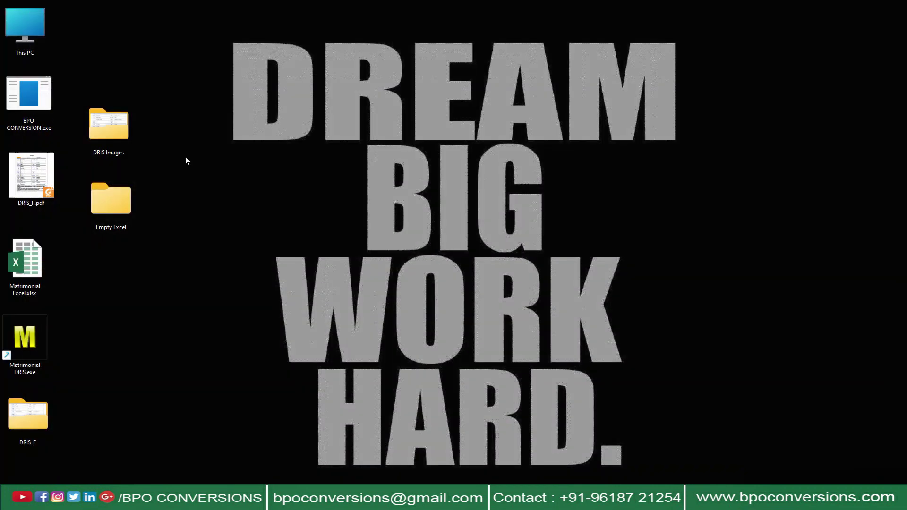
pyautogui.rightClick(46, 98)
pyautogui.click(70, 125)
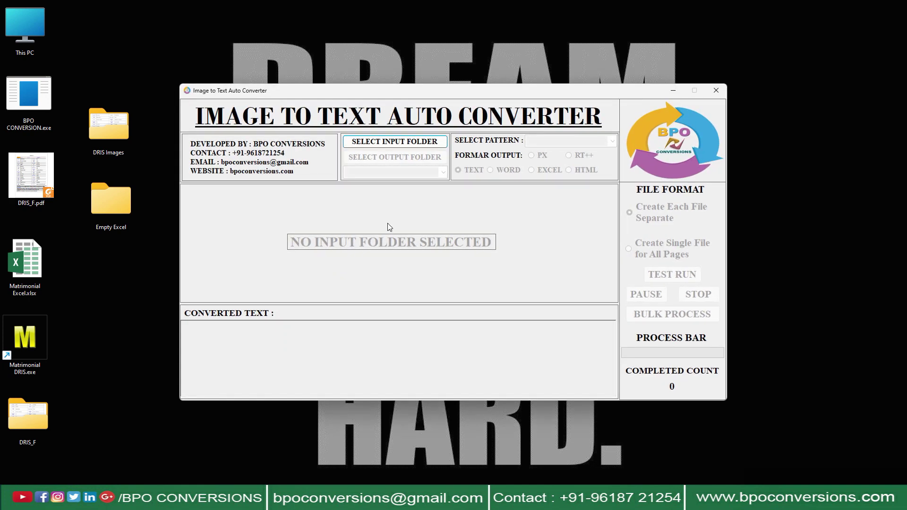
# Step: Set the input folder to DRIS Images and the output folder to Empty Excel
pyautogui.click(406, 142)
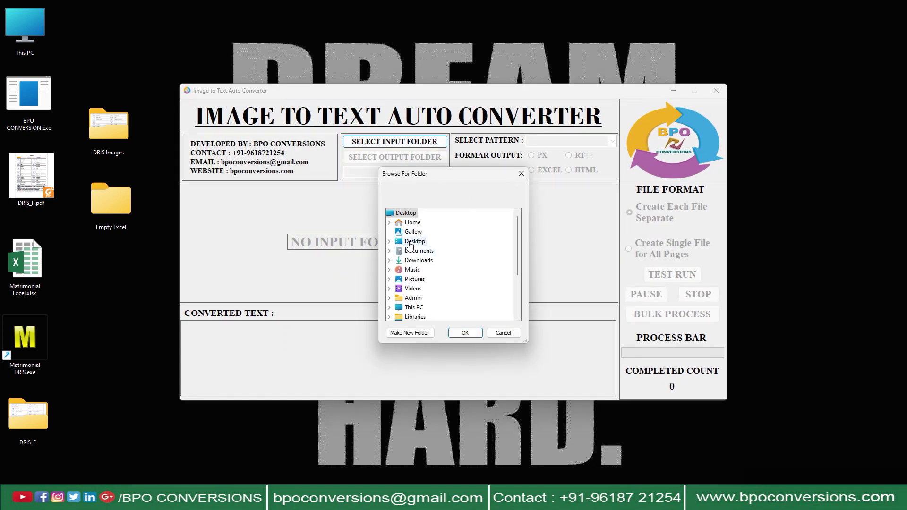
pyautogui.doubleClick(410, 241)
pyautogui.click(427, 251)
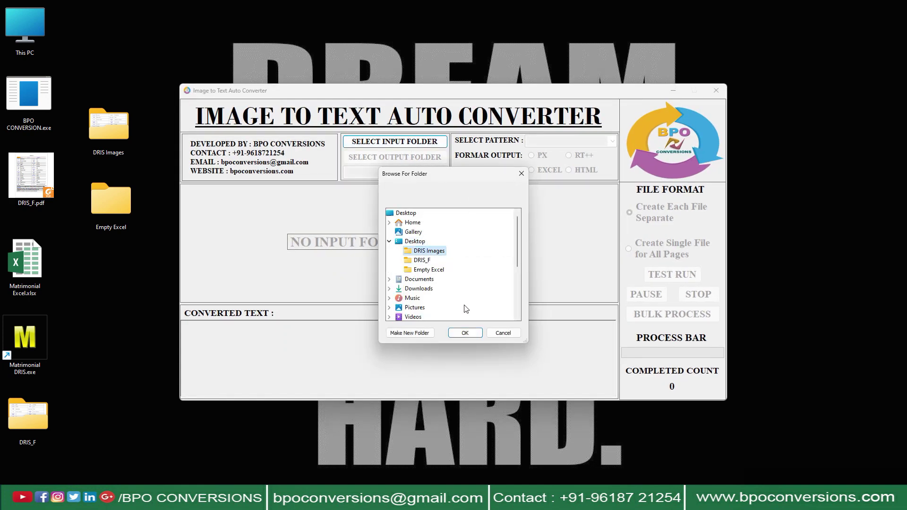
pyautogui.click(465, 333)
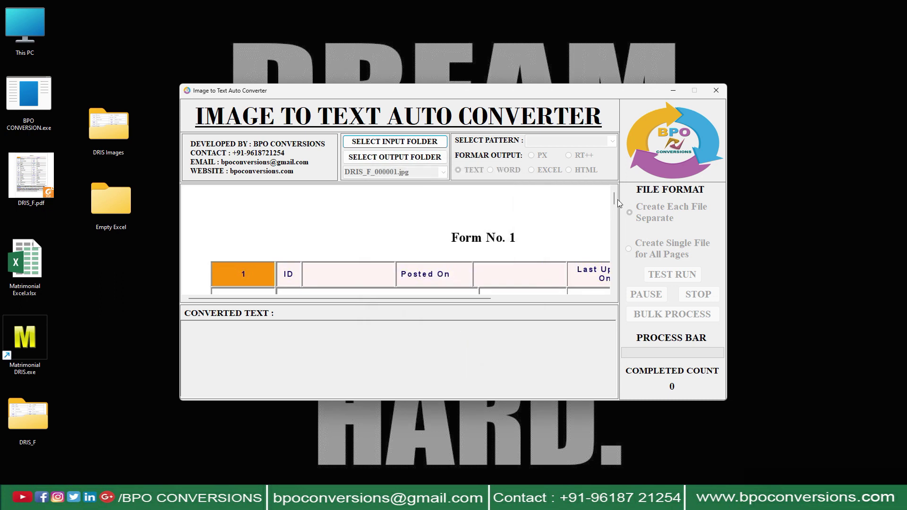
pyautogui.click(425, 157)
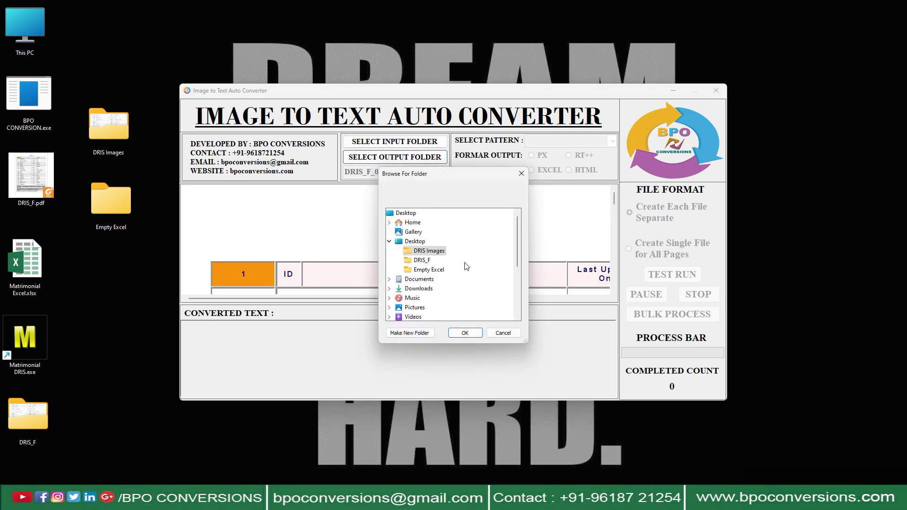
pyautogui.click(439, 269)
pyautogui.click(467, 336)
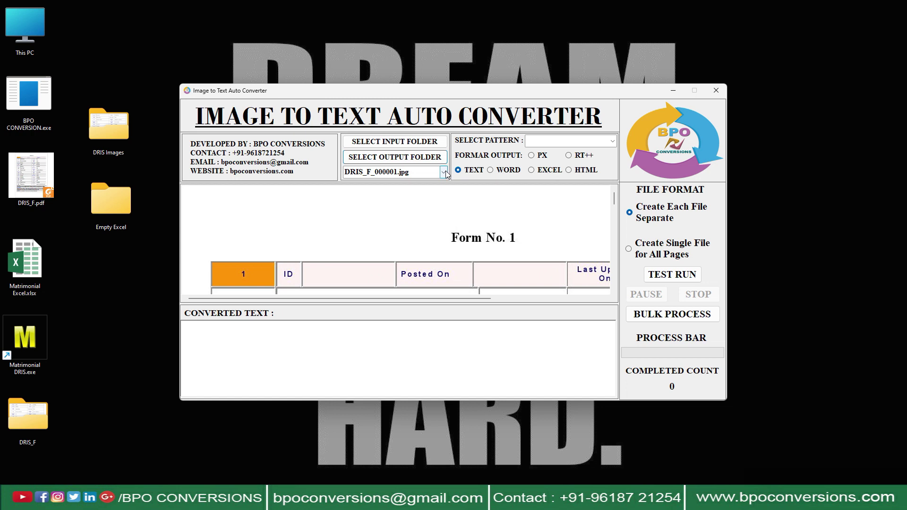
# Step: Bulk-process the images with the DRIS Matrimonail pattern and EXCEL output, then acknowledge completion
pyautogui.moveTo(616, 201); pyautogui.dragTo(617, 209)
pyautogui.press('Tab')
pyautogui.press('Down')
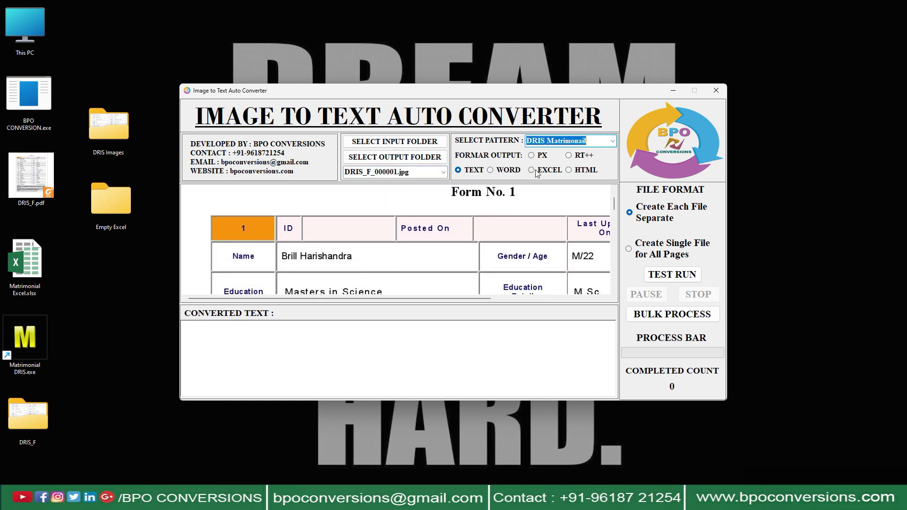
pyautogui.click(531, 169)
pyautogui.click(672, 314)
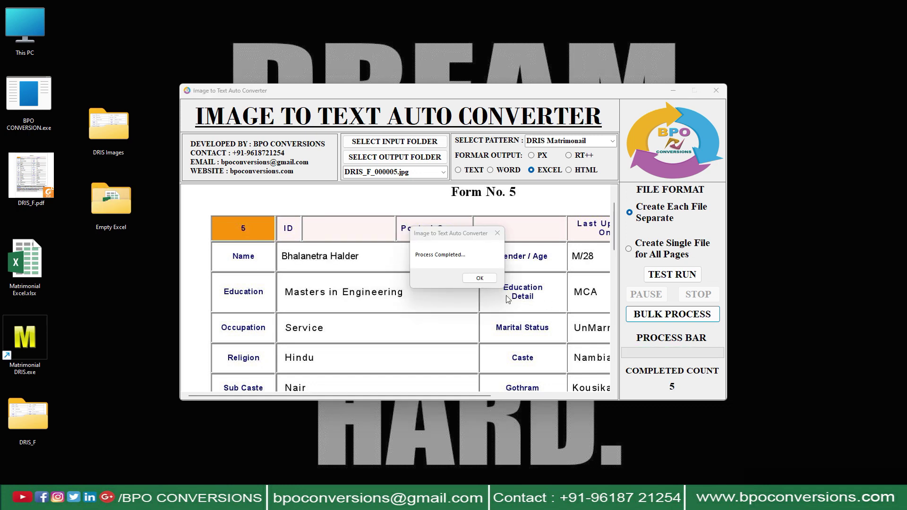
pyautogui.click(480, 278)
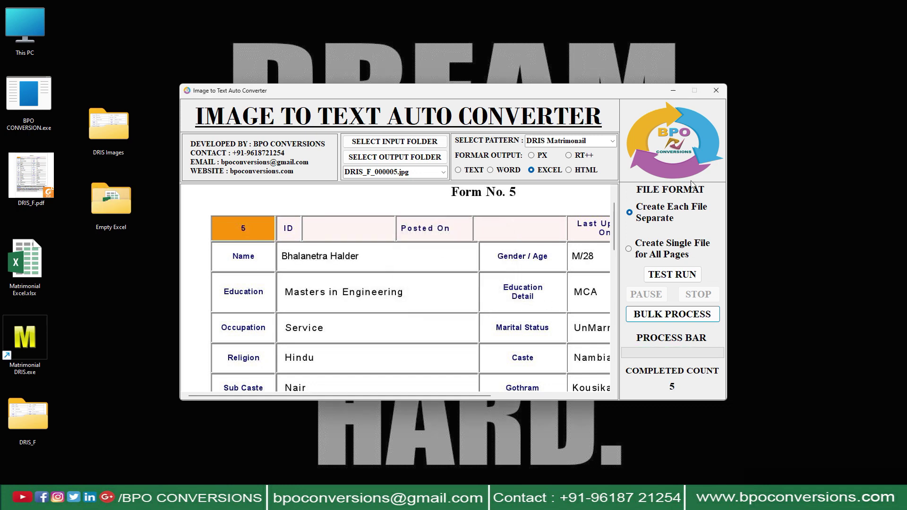
# Step: Close the converter and open Output.xlsx from the Empty Excel folder
pyautogui.click(716, 90)
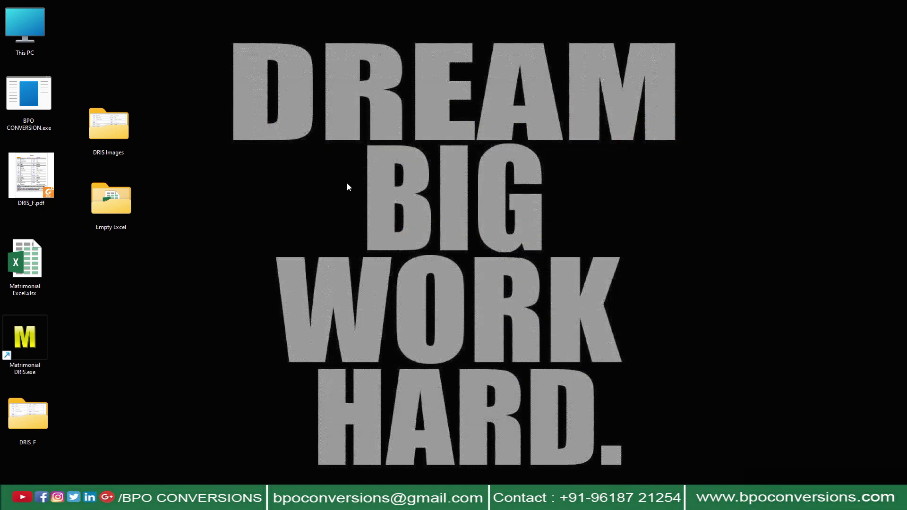
pyautogui.rightClick(126, 208)
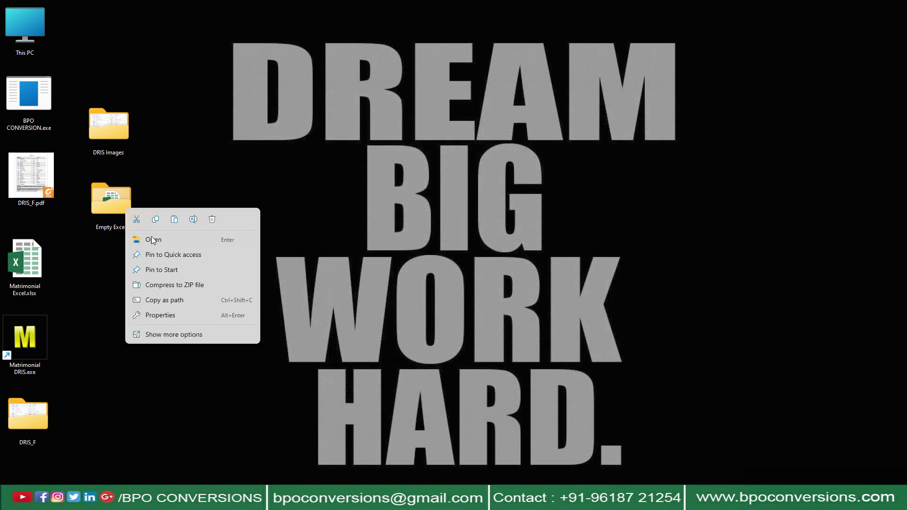
pyautogui.click(153, 238)
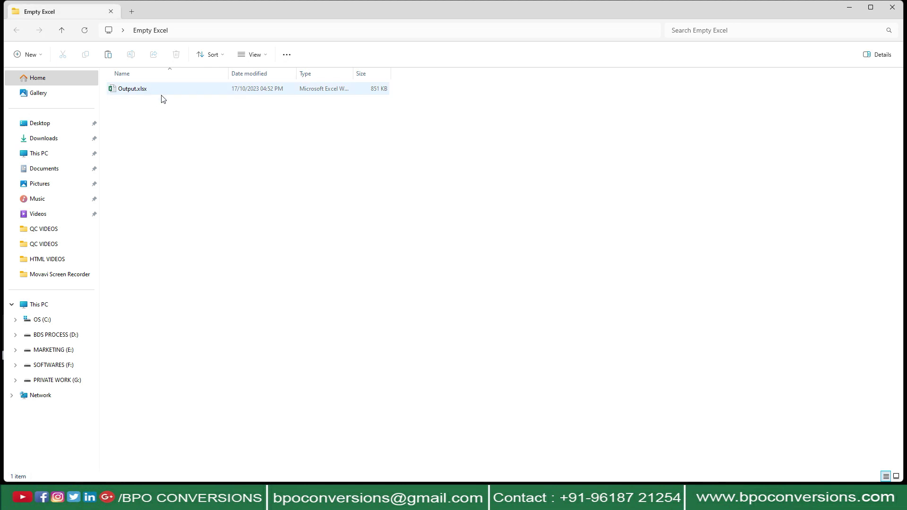
pyautogui.rightClick(154, 100)
pyautogui.click(124, 89)
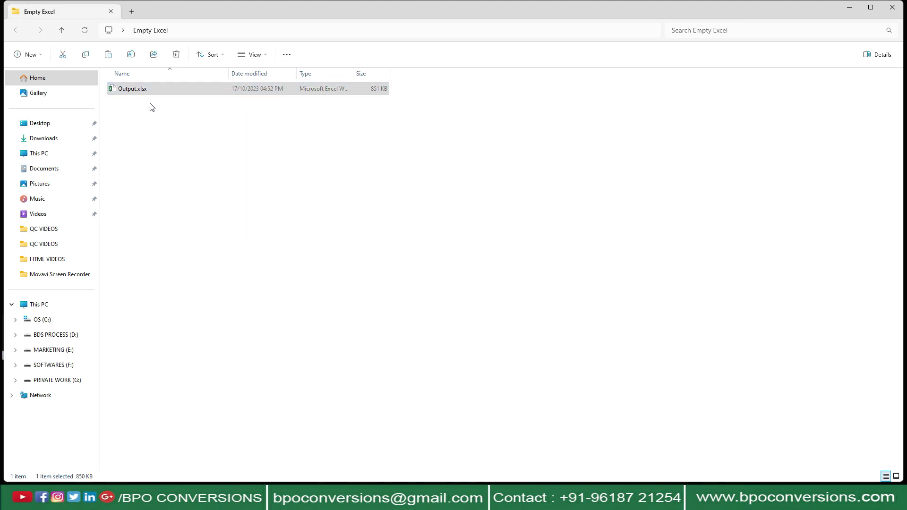
pyautogui.rightClick(127, 89)
pyautogui.click(160, 119)
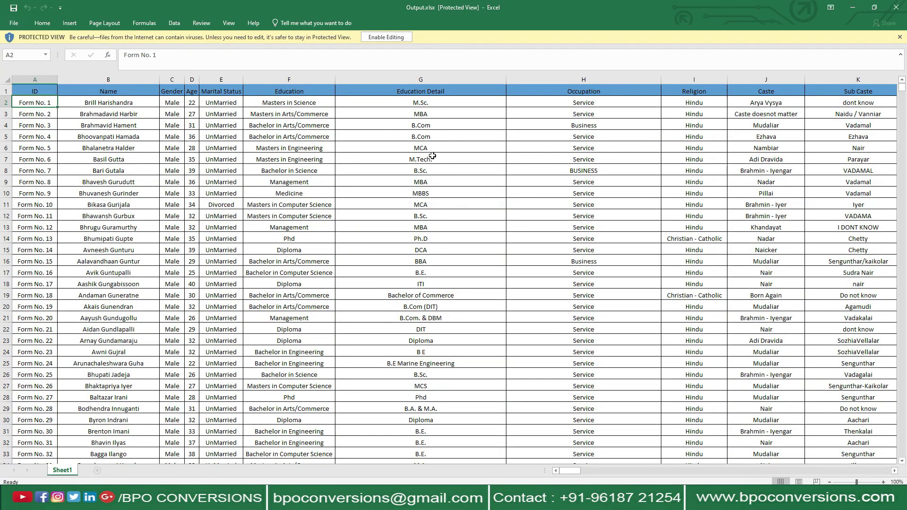
# Step: Enable editing in Output.xlsx and scroll through its converted form records
pyautogui.click(395, 37)
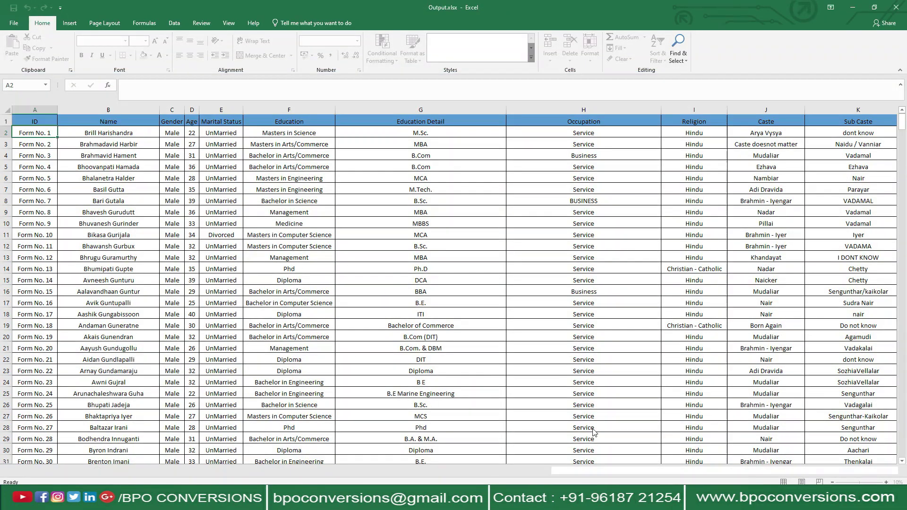
pyautogui.moveTo(571, 471)
pyautogui.mouseDown()
pyautogui.moveTo(888, 481)
pyautogui.moveTo(570, 482)
pyautogui.mouseUp()
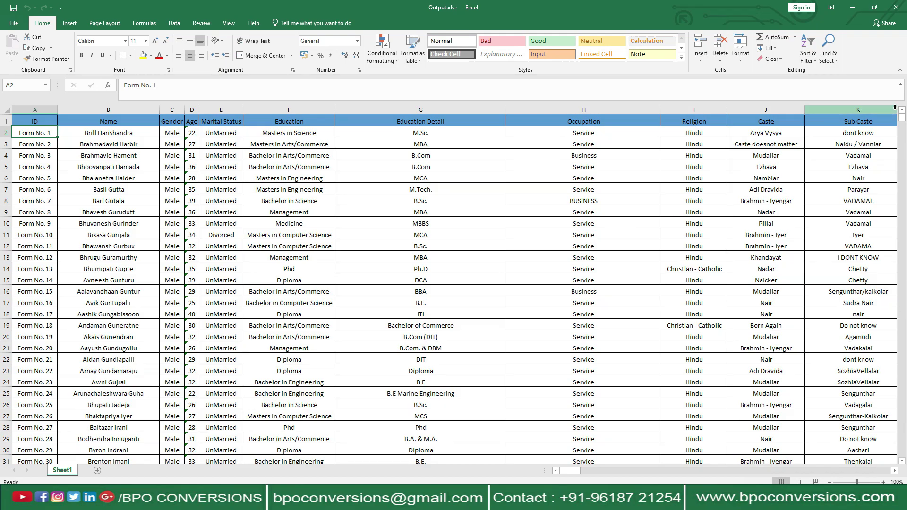
pyautogui.moveTo(904, 124); pyautogui.dragTo(904, 84)
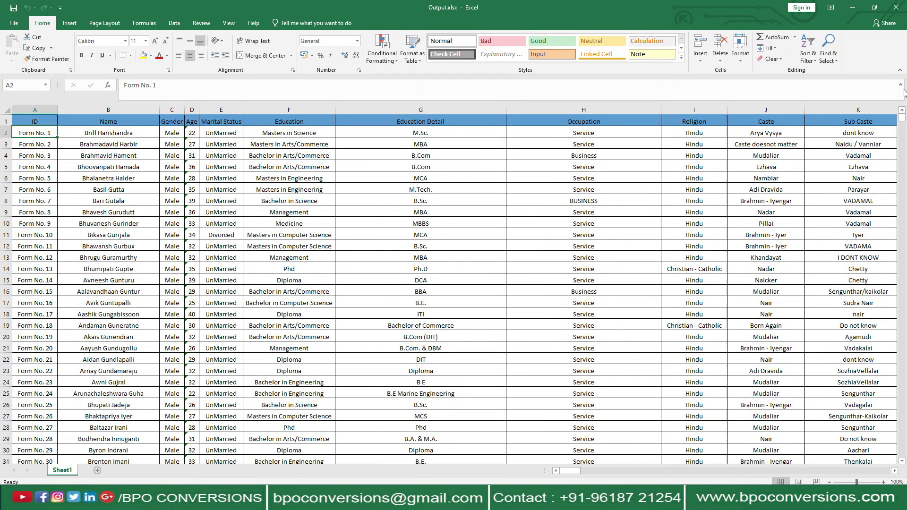